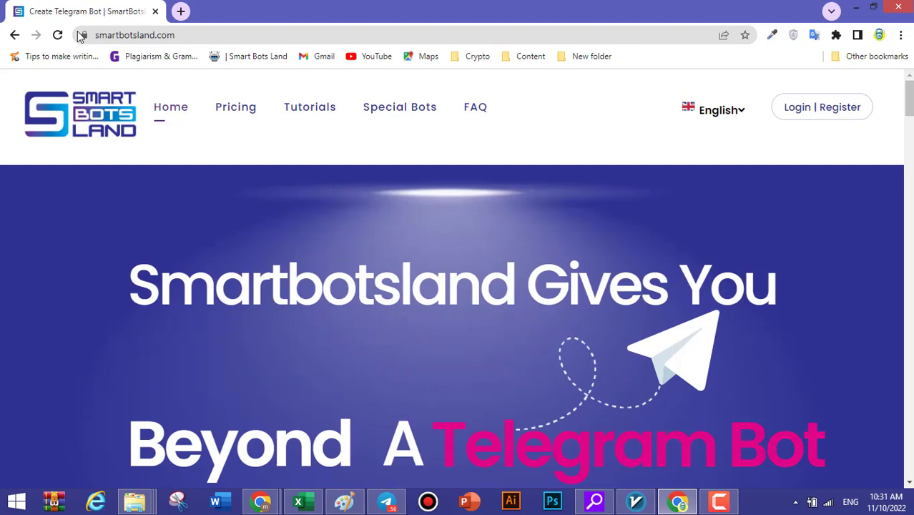
Open the Login | Register page from the Smart Bots Land homepage
click(817, 108)
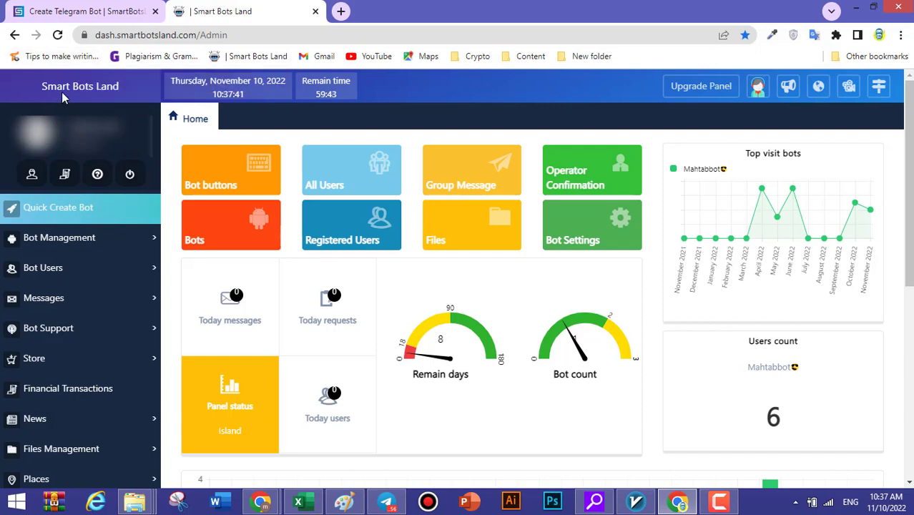
Expand Bot Users in the sidebar to reveal All Users, Registered Users and Grouping Users
click(93, 277)
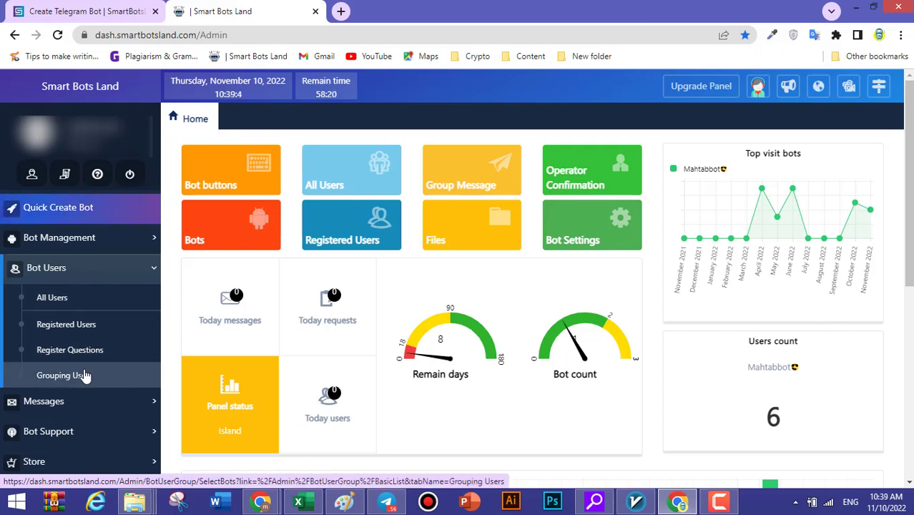
In Grouping Users, create a new group 'Service-Test' with No root and Show set to No
click(84, 375)
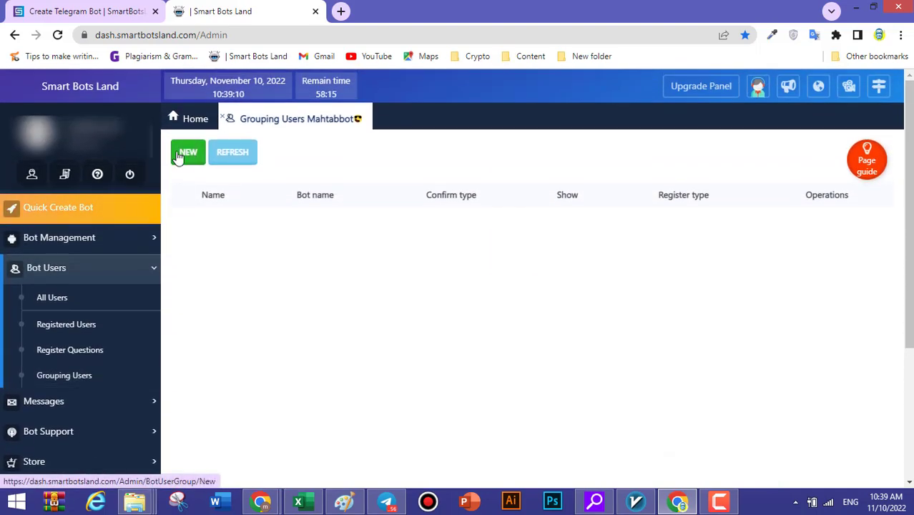
click(180, 154)
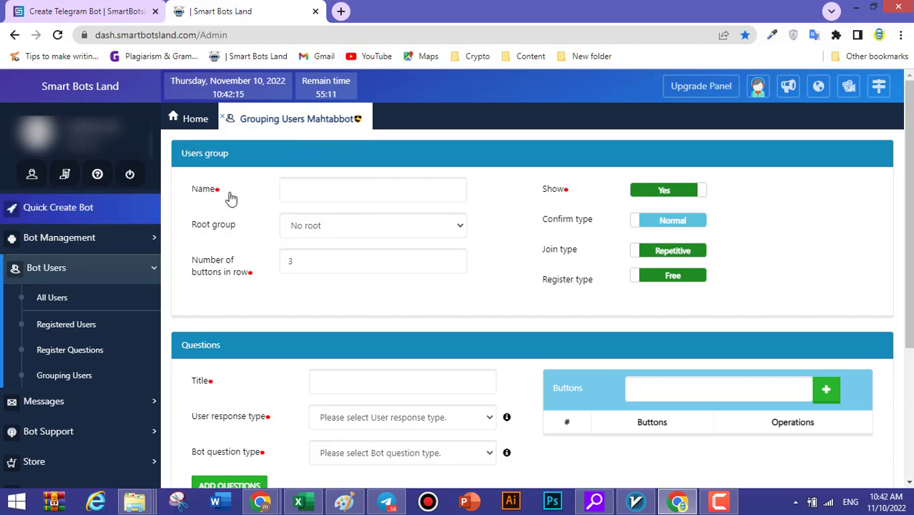
click(312, 189)
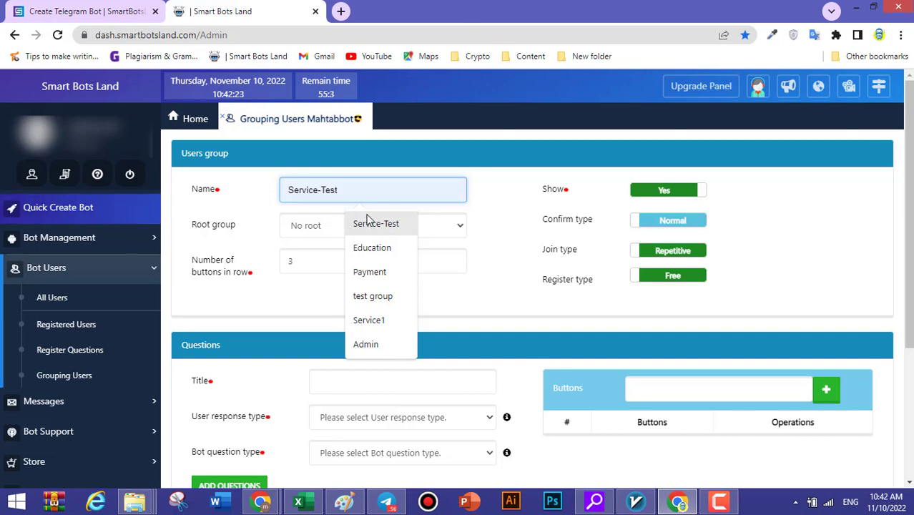
click(363, 222)
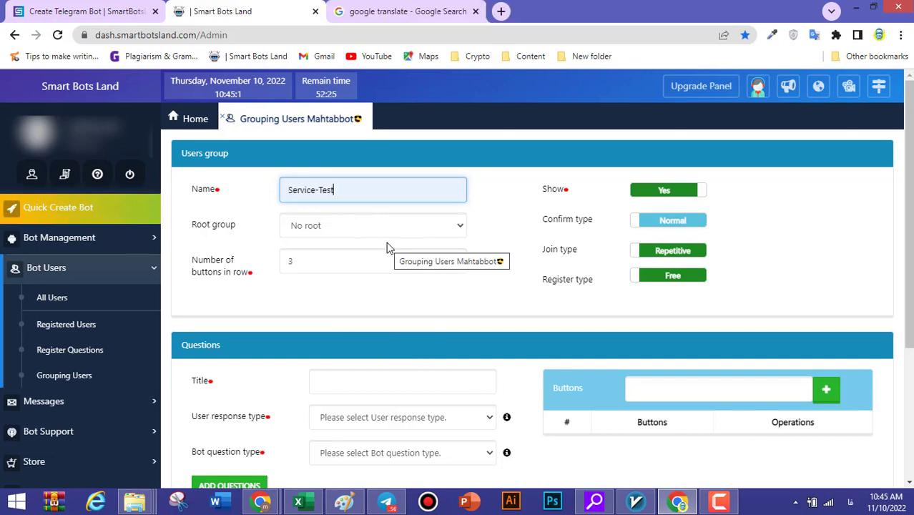
click(418, 232)
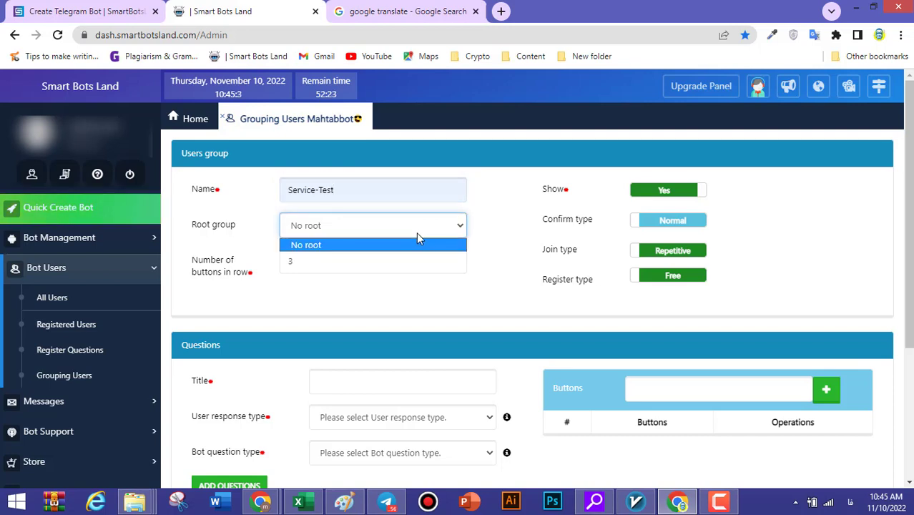
click(350, 243)
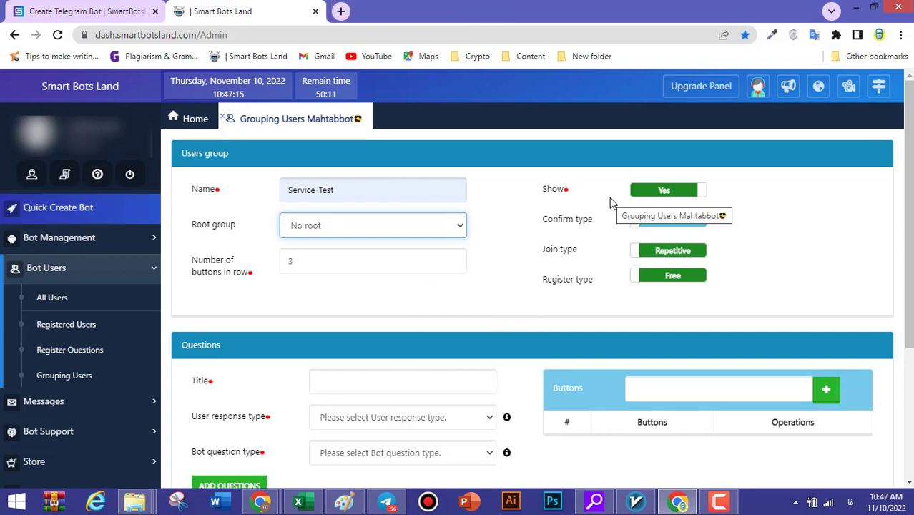
click(610, 198)
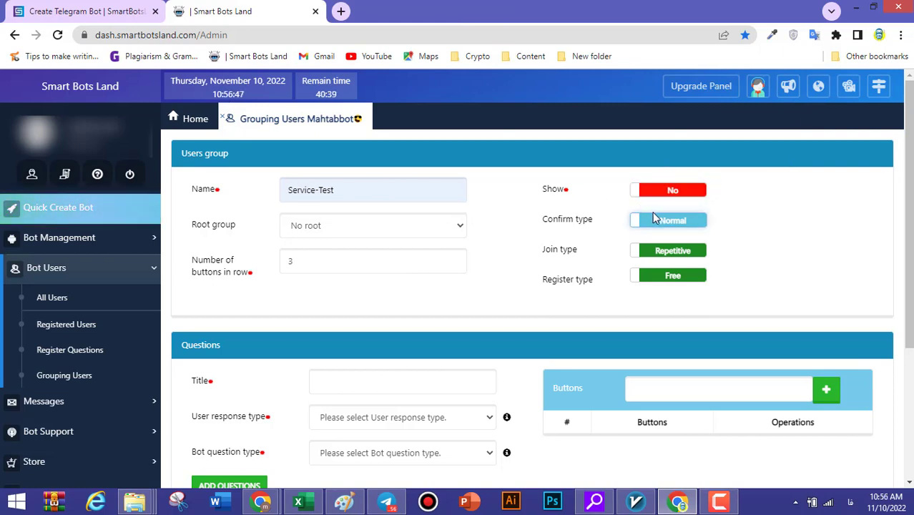
Set Confirm type to Automatic and Join type to Non-repetitive, leaving Register type Free
click(663, 223)
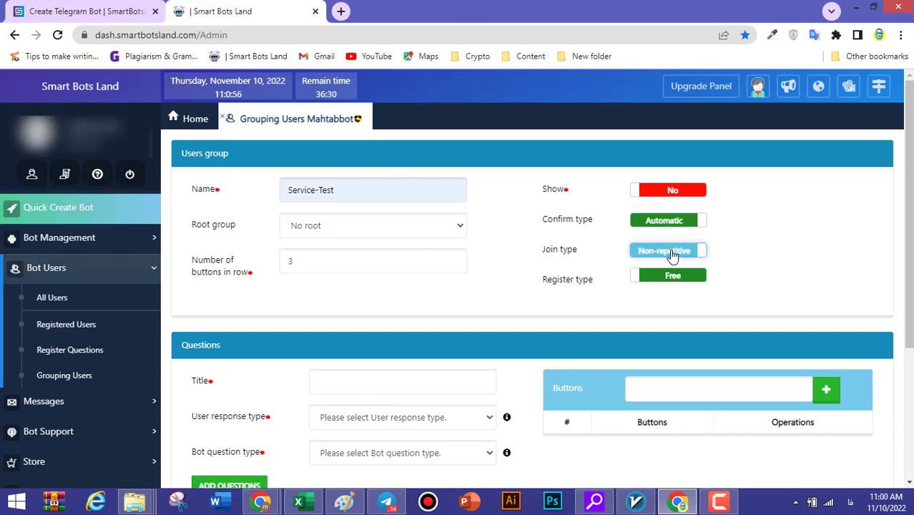
click(672, 255)
click(673, 255)
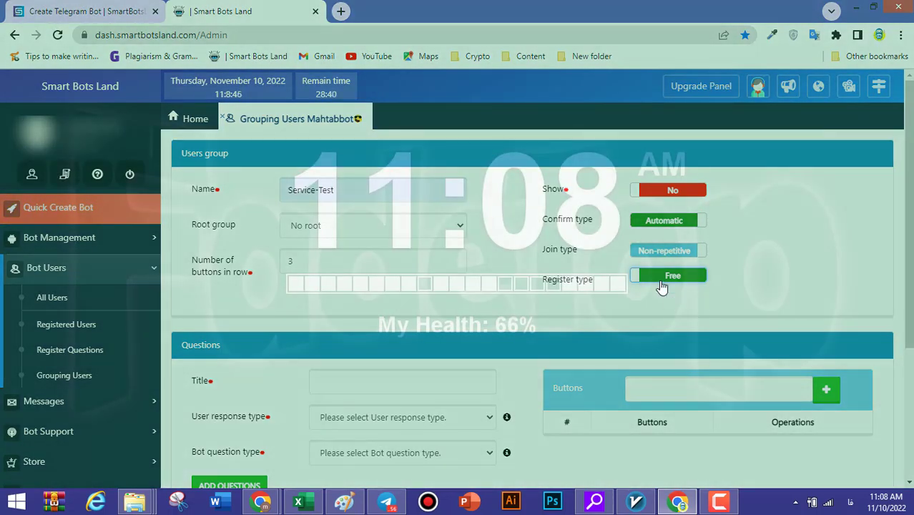
click(668, 279)
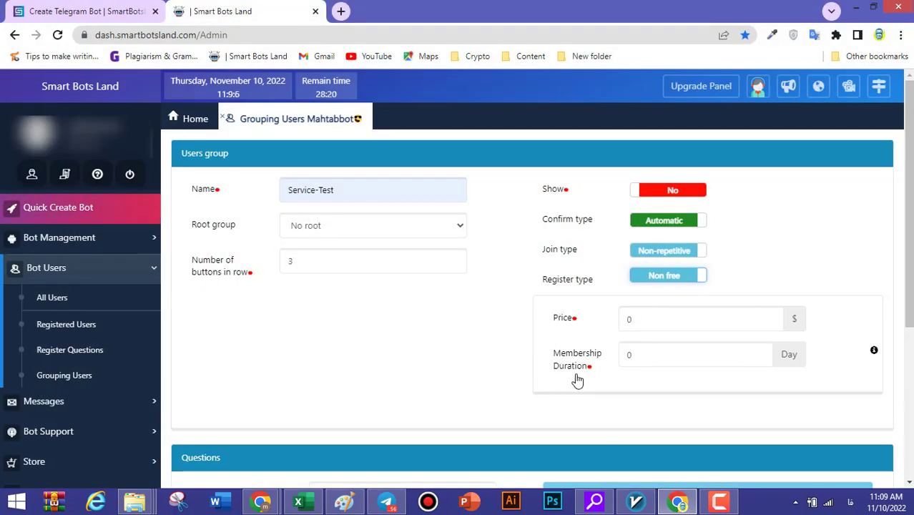
scroll(707, 350, down, 5)
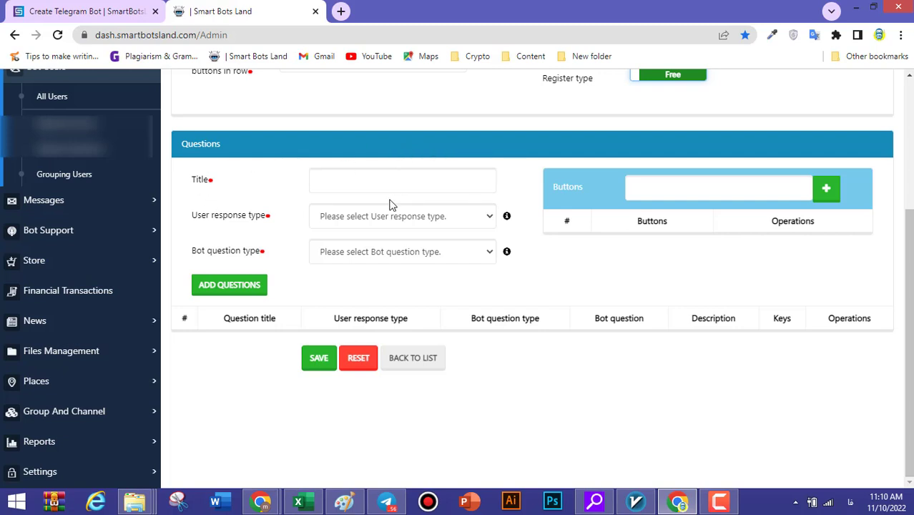
Give the national code question a Message response type, Number validation and length 15
click(478, 220)
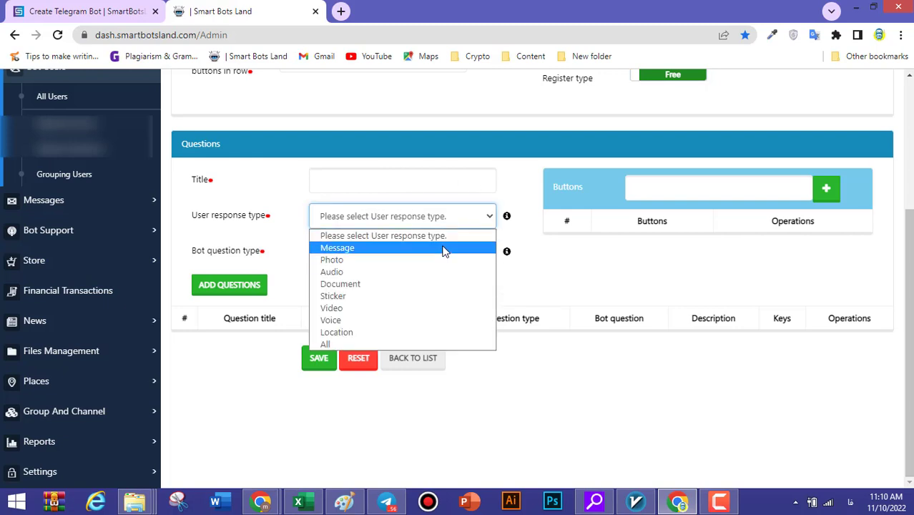
click(443, 248)
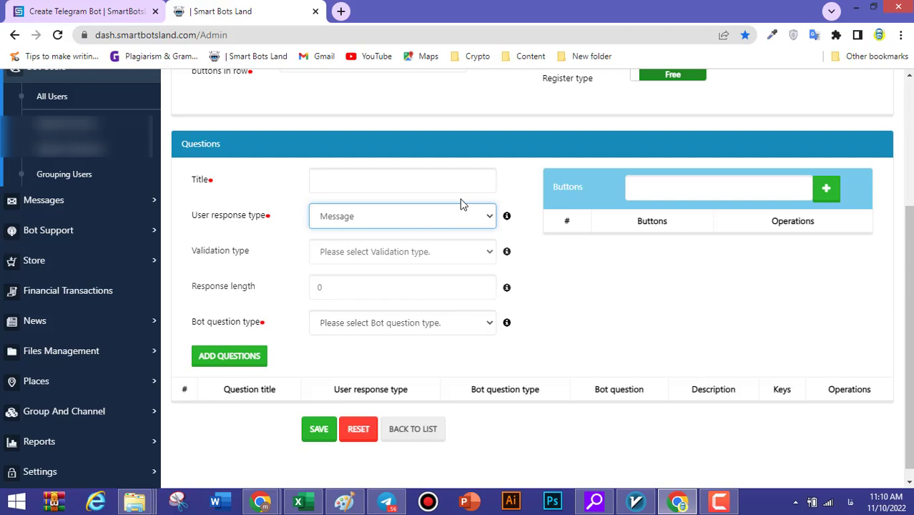
key(Tab)
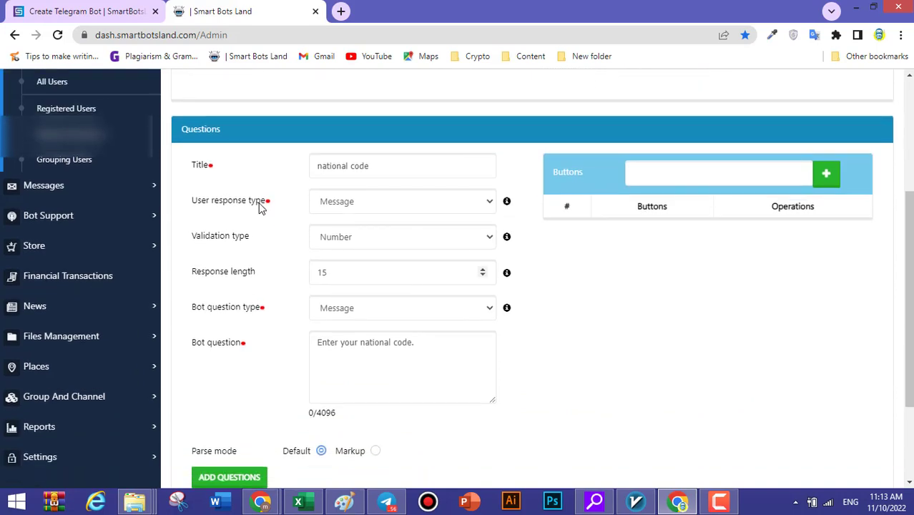
scroll(498, 301, down, 1)
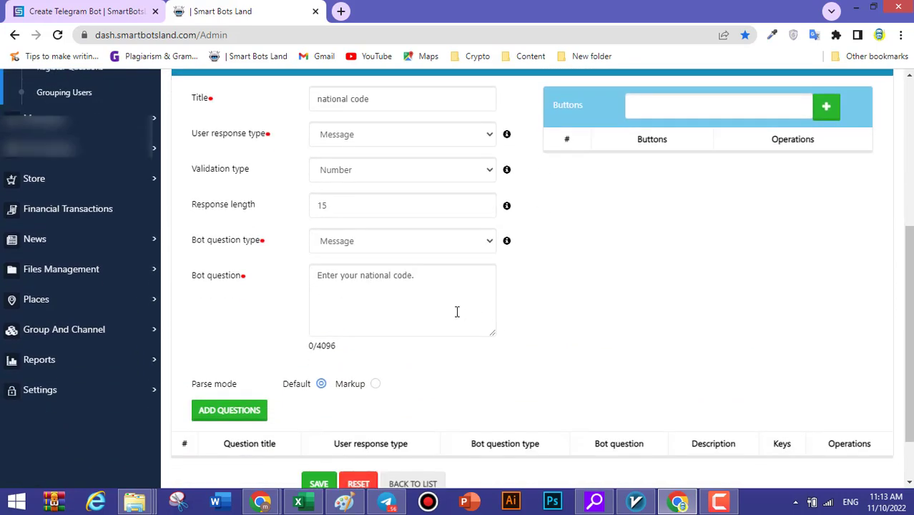
scroll(297, 279, down, 1)
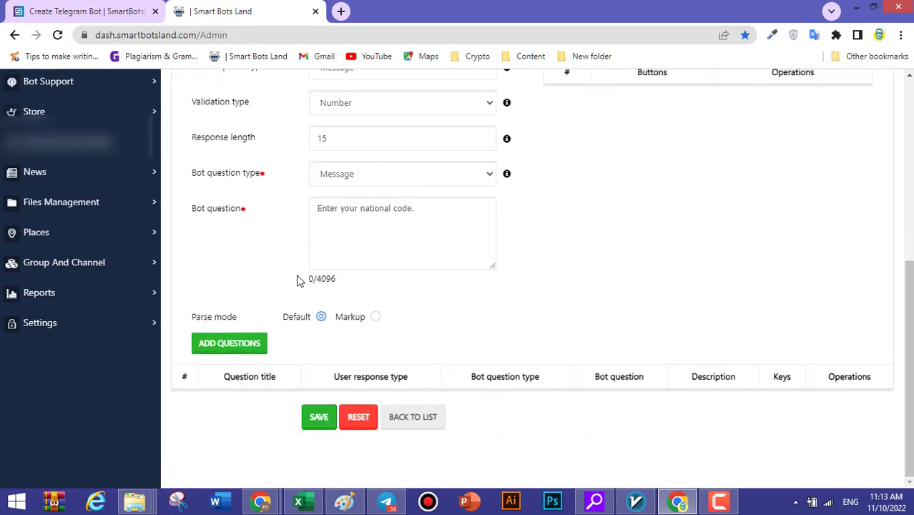
Add the national code question, save the Service-Test group, and dismiss the success message
click(251, 346)
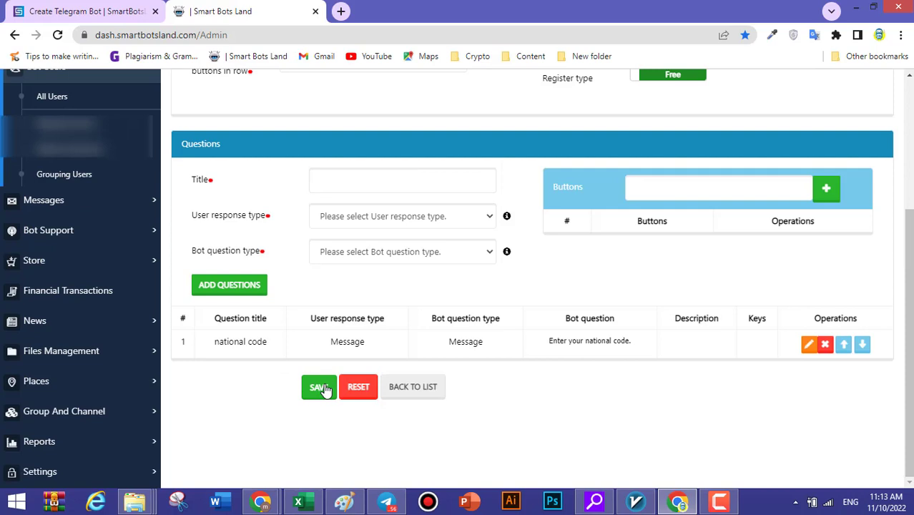
click(320, 388)
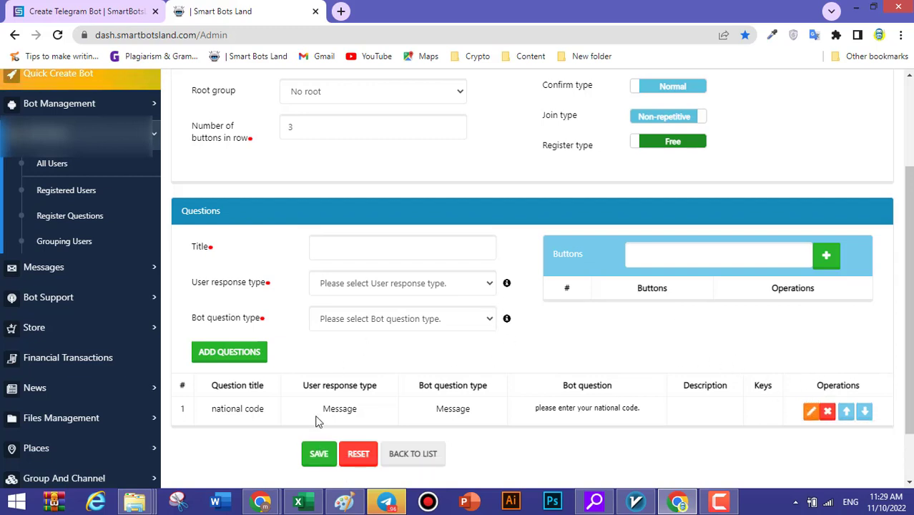
click(323, 454)
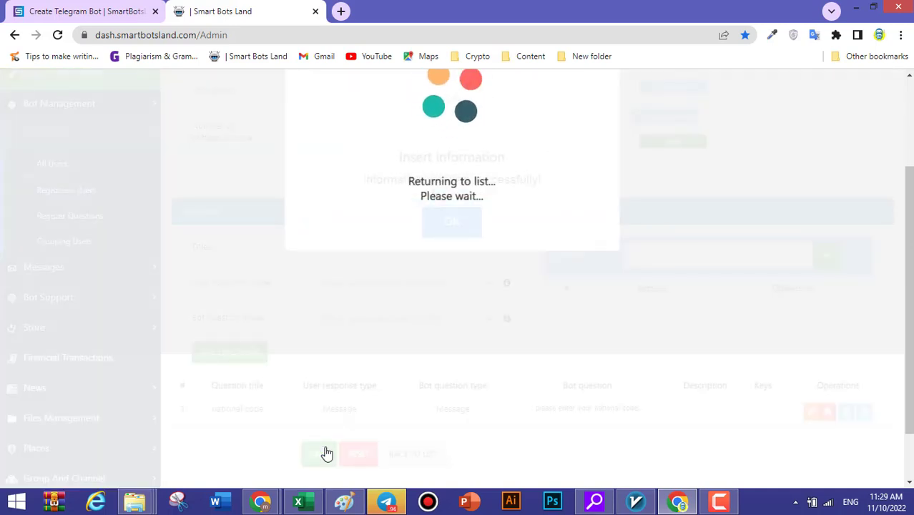
click(429, 365)
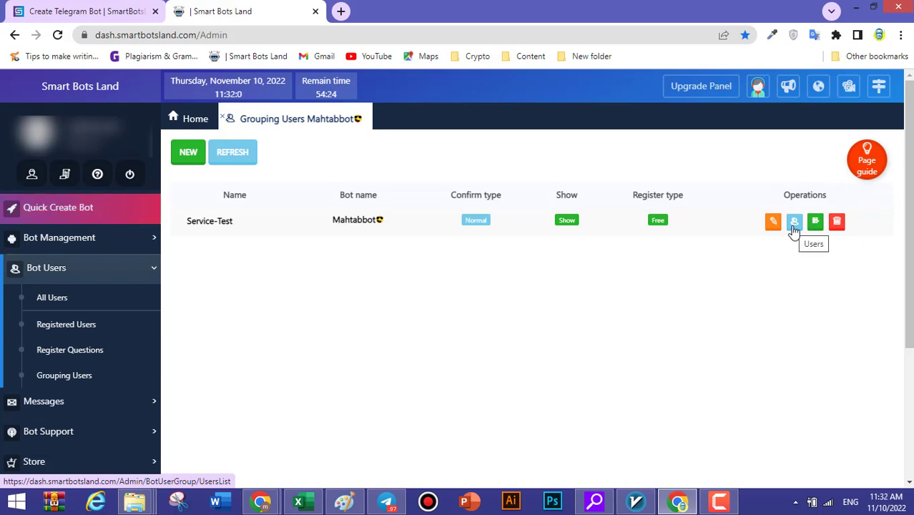
Show the Service-Test group's member list, which is still empty
click(794, 225)
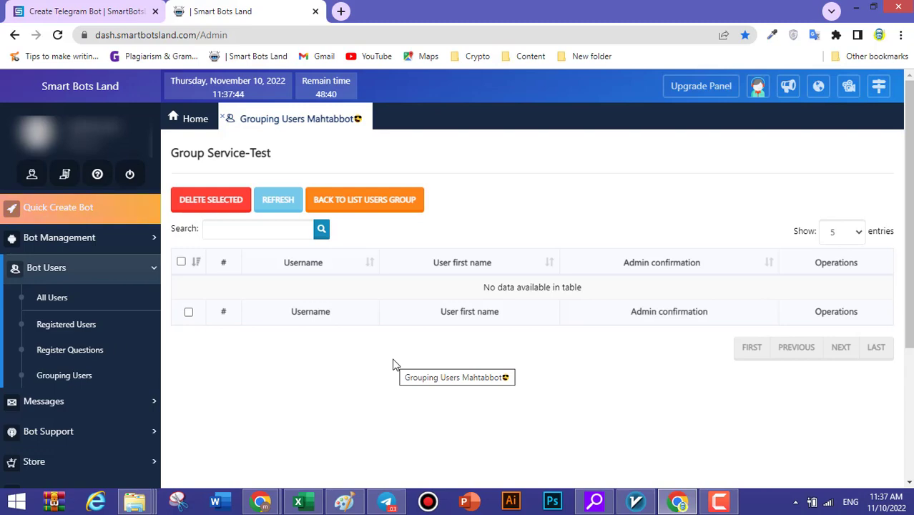
Review the Registered Users list, then the Service-Test group's Access settings
click(133, 330)
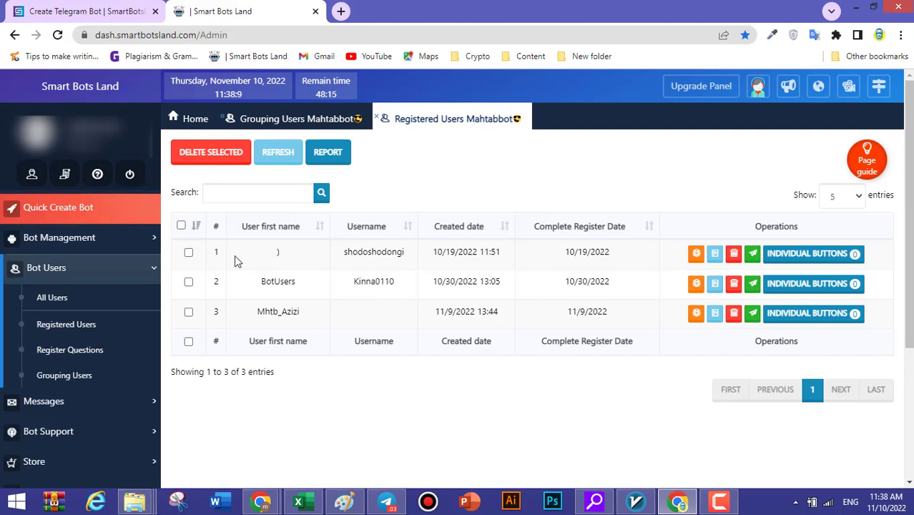
click(123, 377)
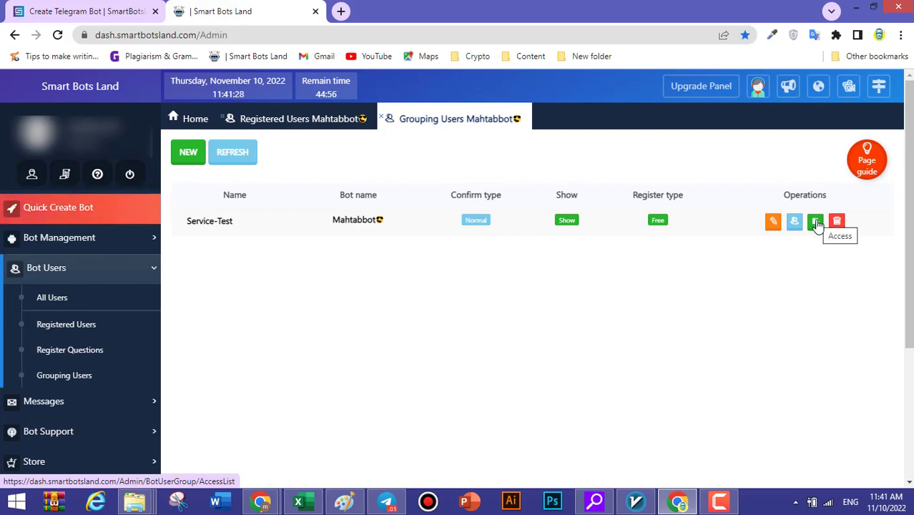
click(816, 223)
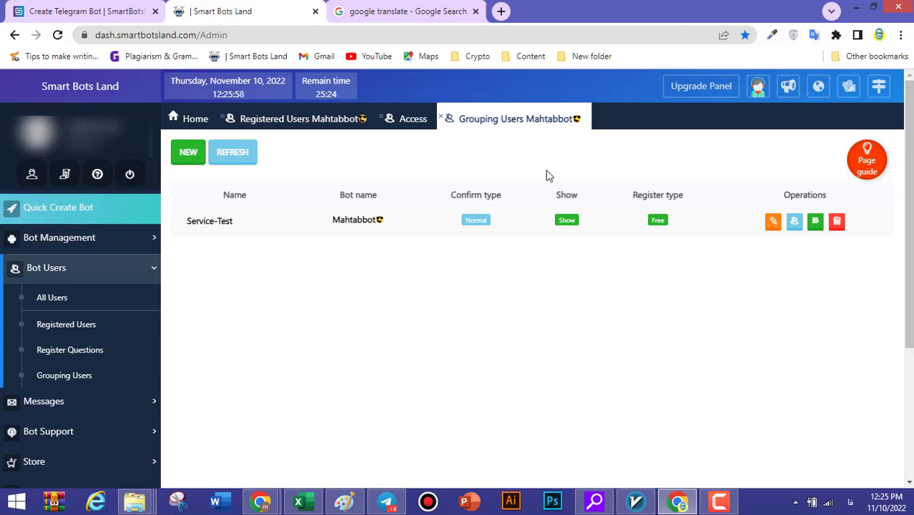
Open the Group Message form under Messages and inspect the Choose Contacts recipient categories
scroll(211, 332, down, 1)
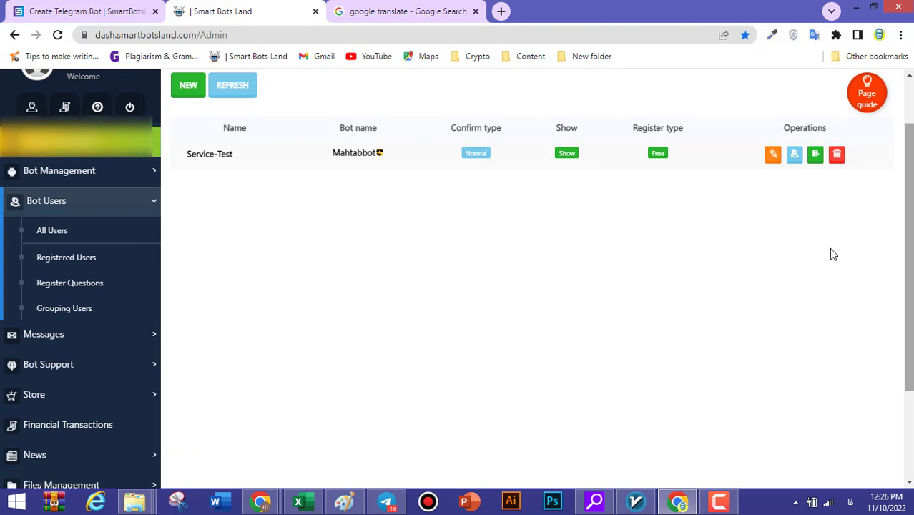
click(125, 341)
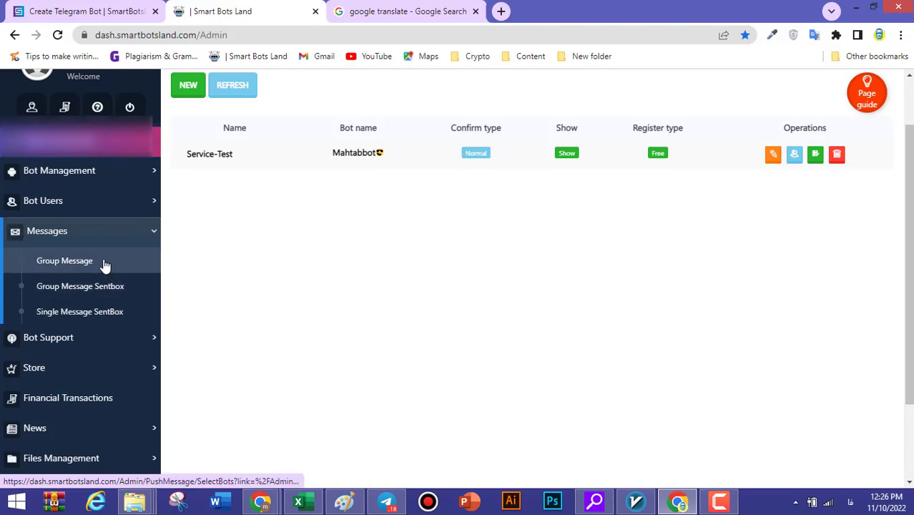
click(105, 263)
scroll(550, 197, down, 3)
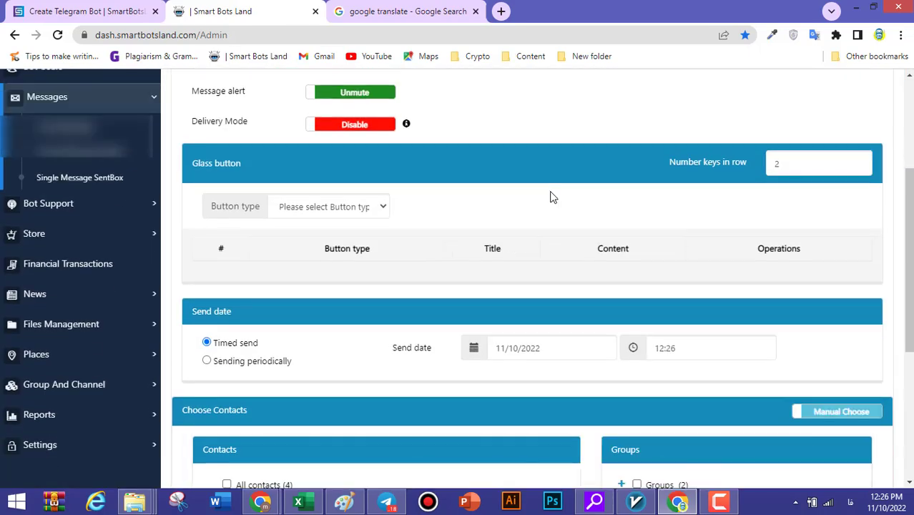
scroll(372, 144, down, 3)
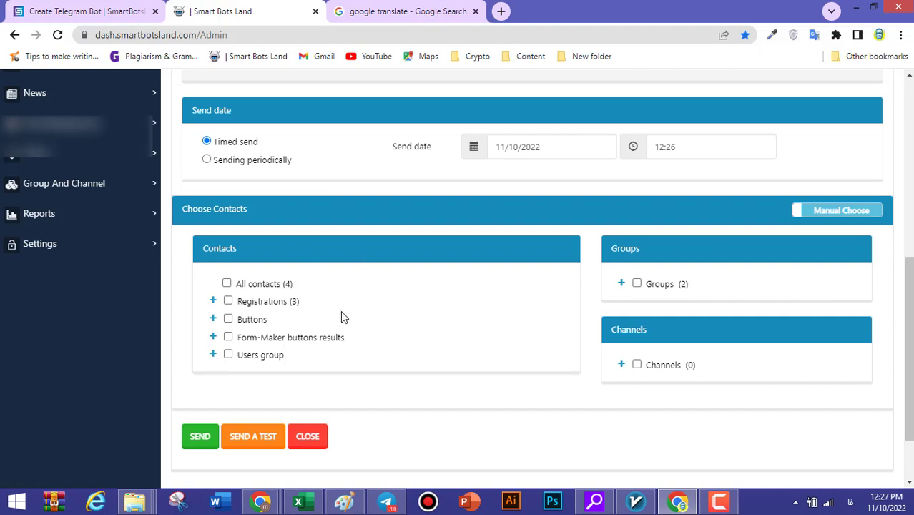
click(213, 319)
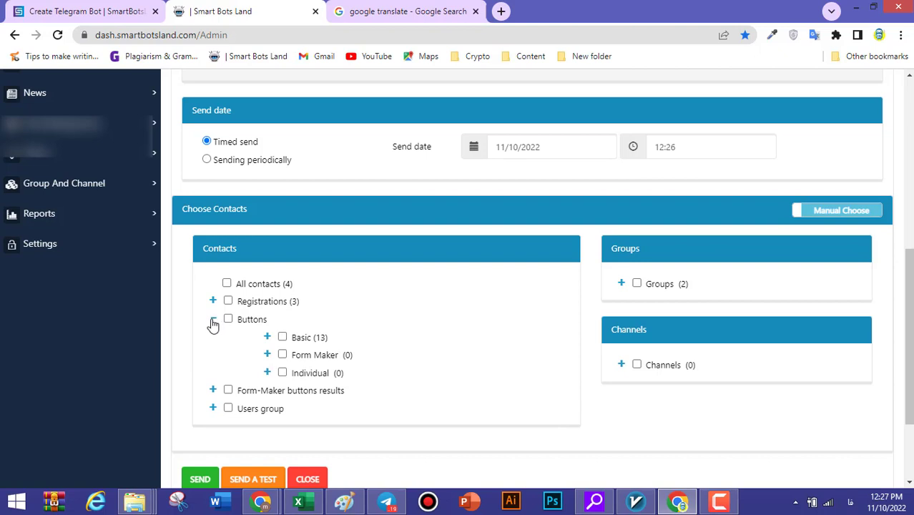
click(212, 321)
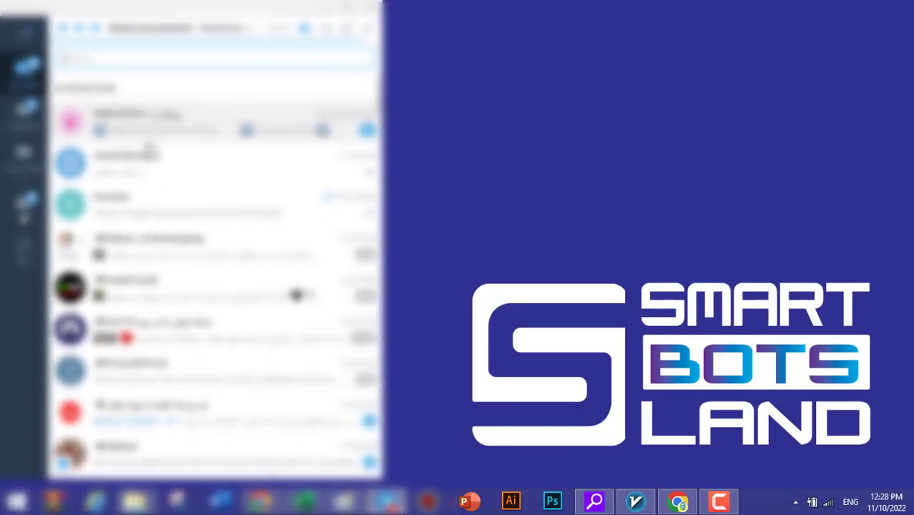
Send /start to Mahtabbot in Telegram to get its welcome menu
scroll(153, 53, down, 5)
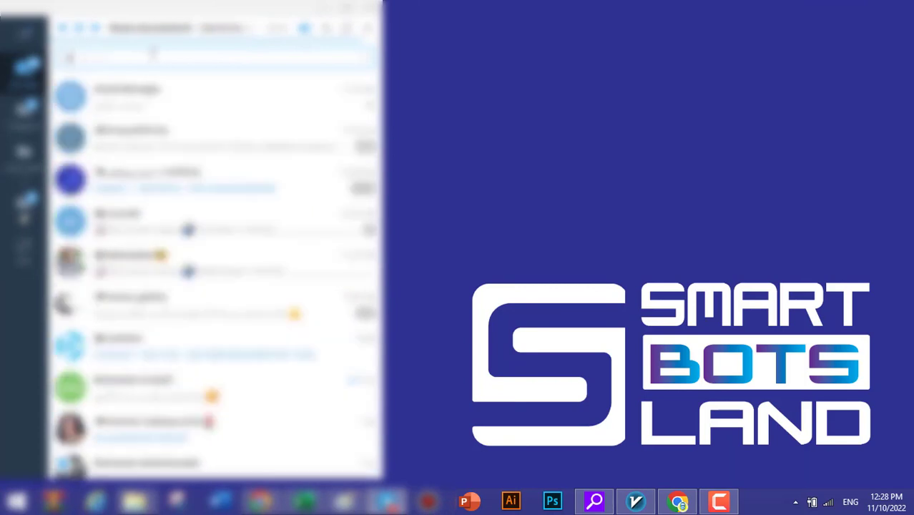
click(136, 94)
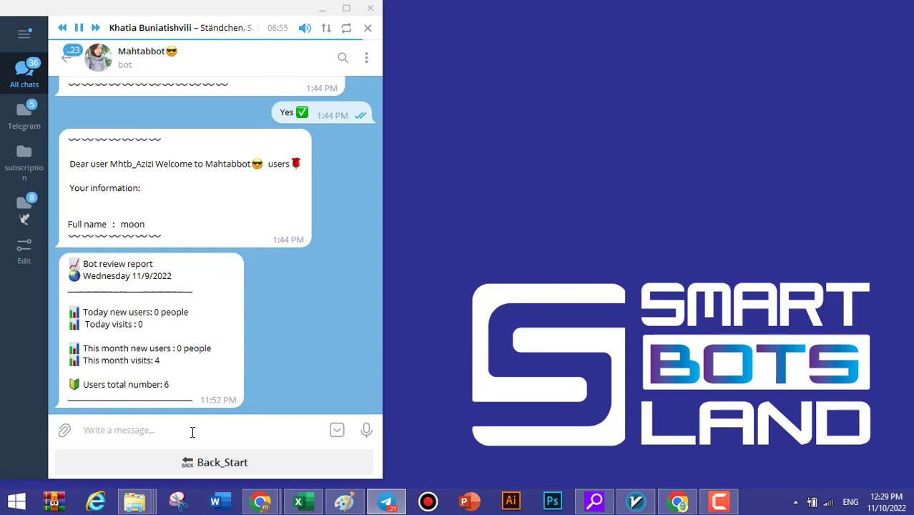
text(/start)
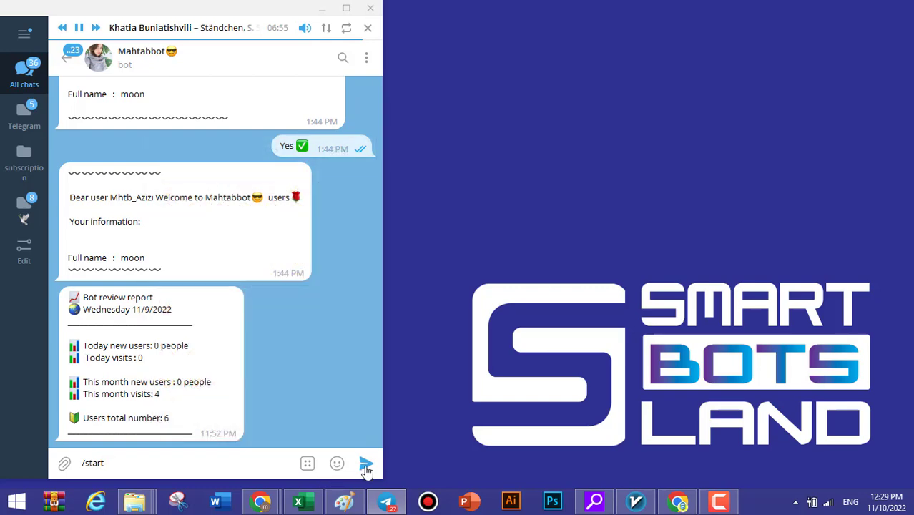
click(366, 464)
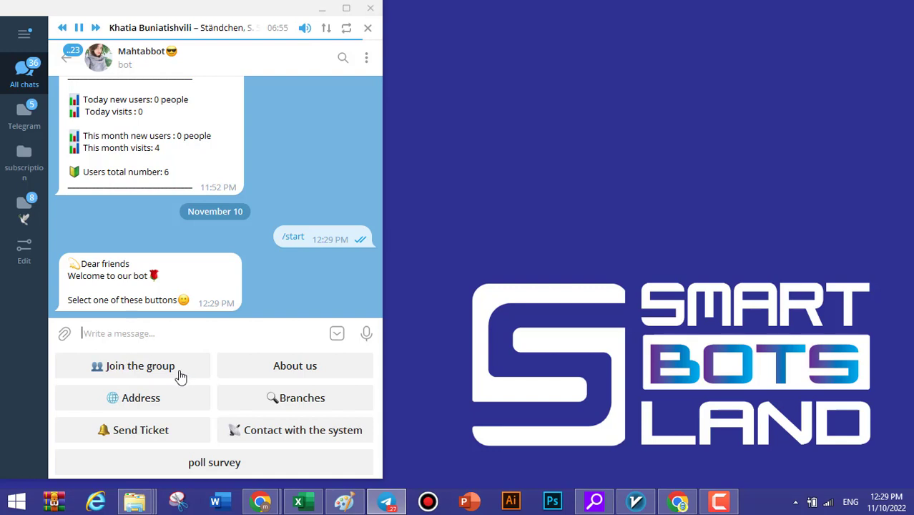
Ask Mahtabbot to join the Service-Test user group and send it a national code
click(180, 373)
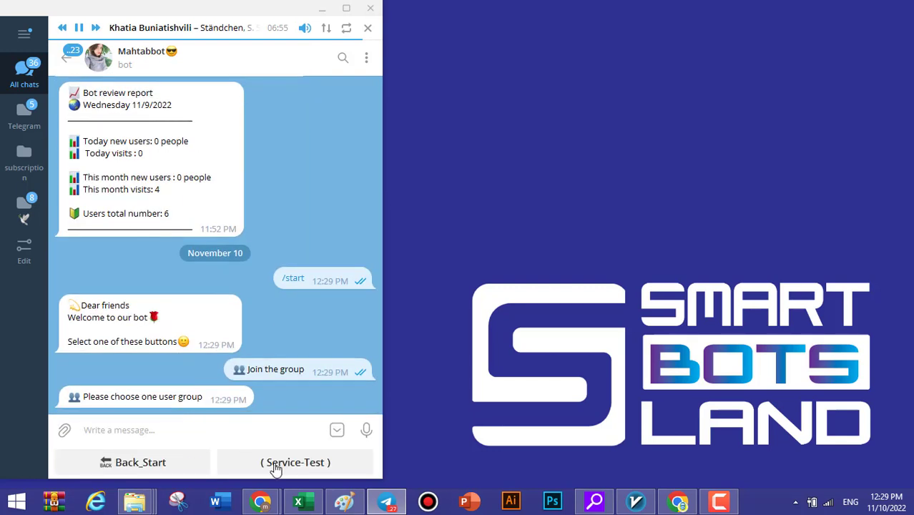
click(277, 469)
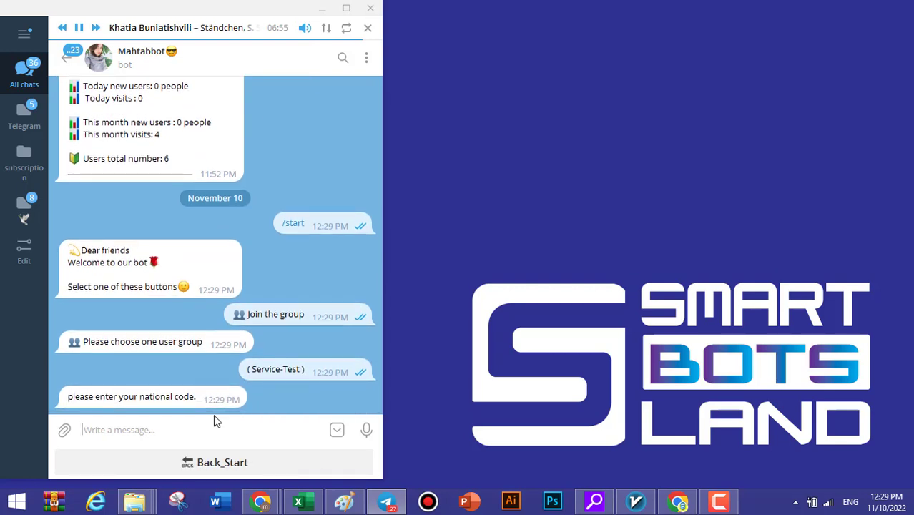
text(12345656)
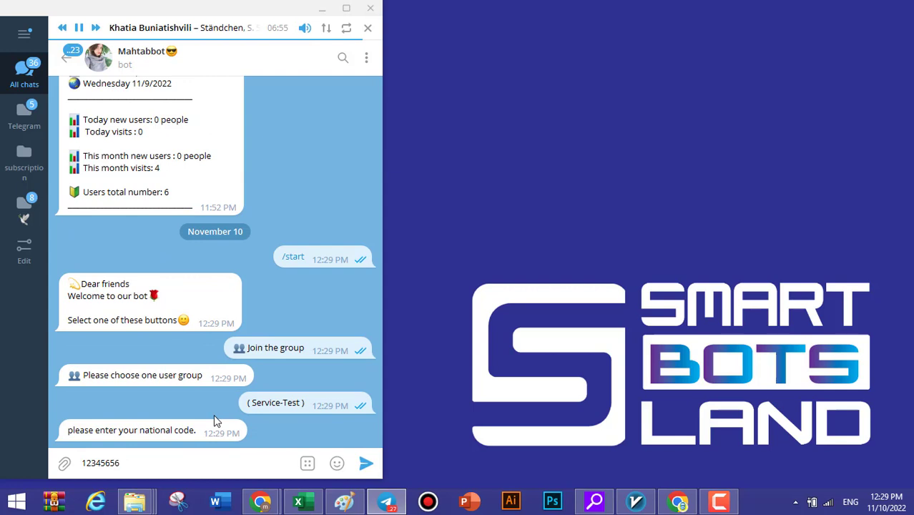
text(78987)
text(12334556)
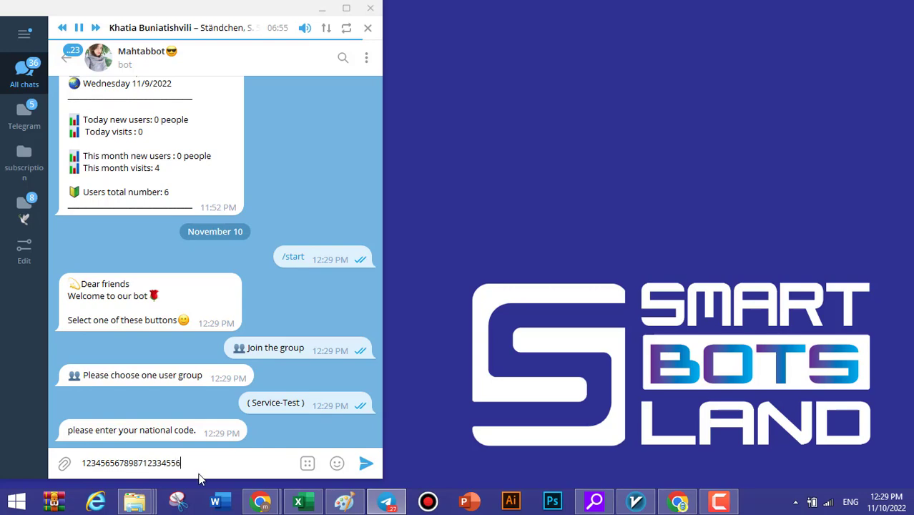
mouse_move(336, 464)
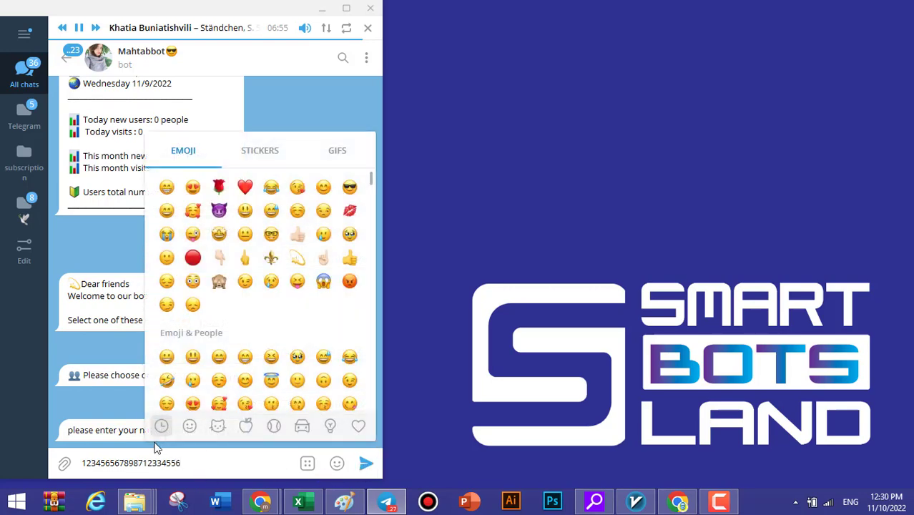
key(Return)
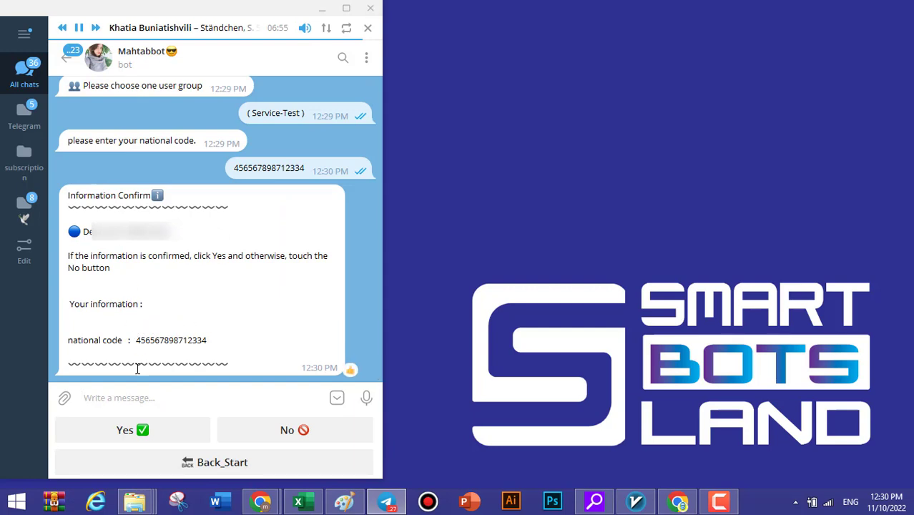
Confirm the submitted details with Yes and add a thumbs-up to the bot's success message
click(131, 433)
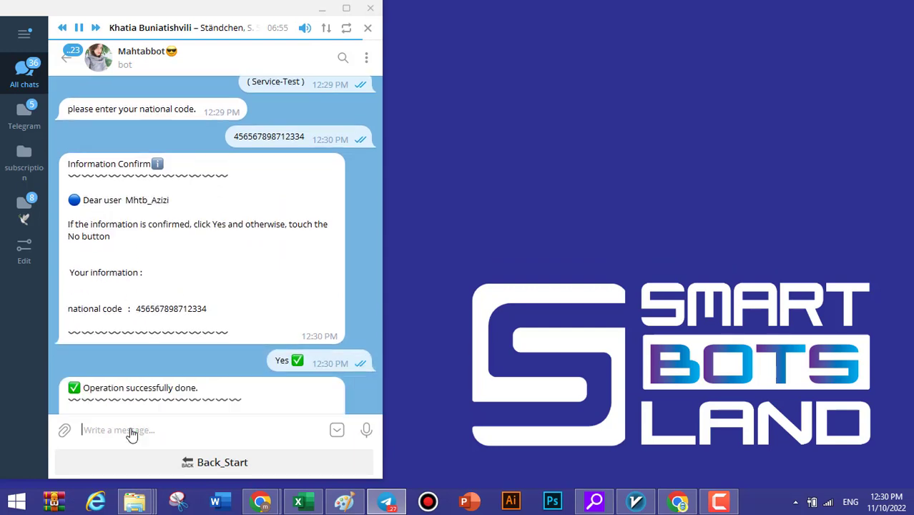
double_click(243, 344)
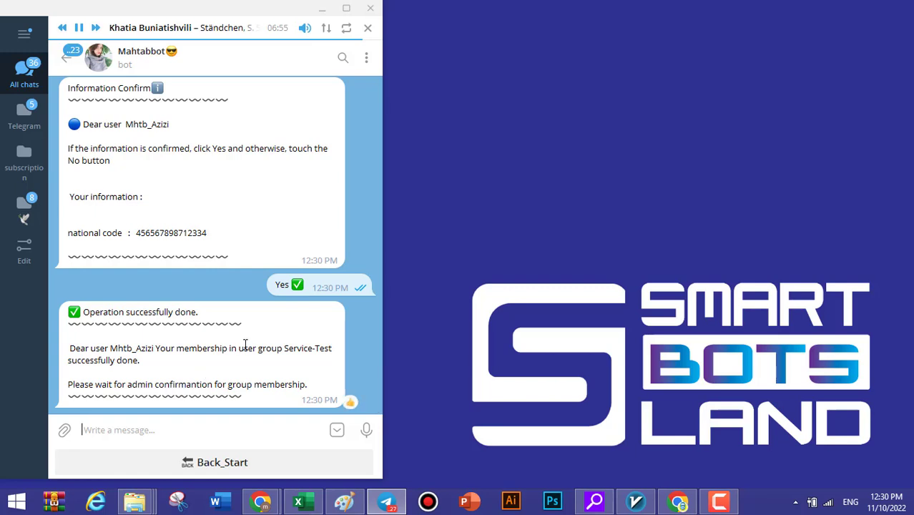